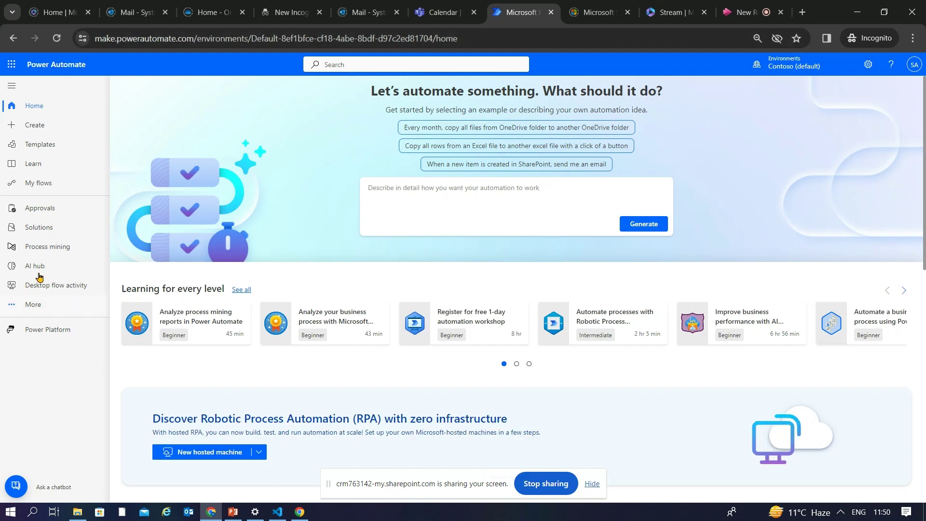
# Step: Open the Credentials (preview) page from the full list of Power Automate features
pyautogui.click(51, 305)
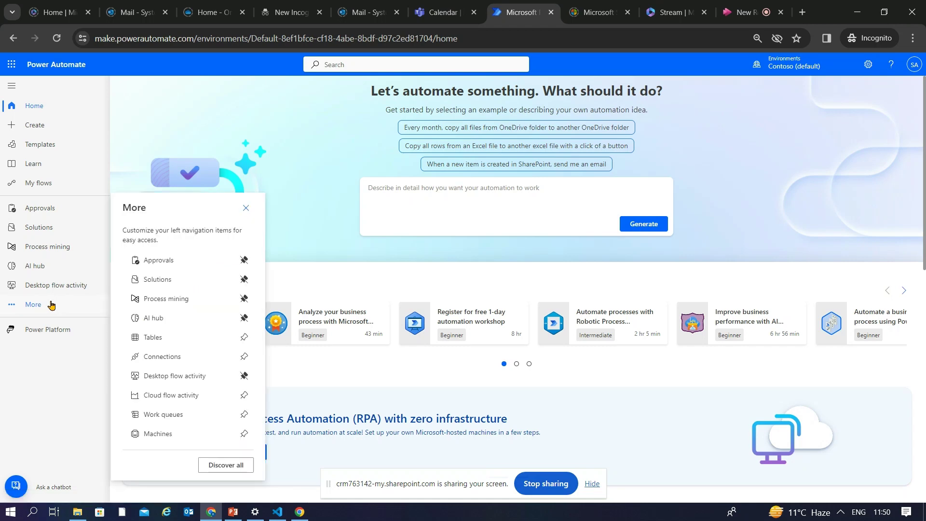
pyautogui.click(234, 464)
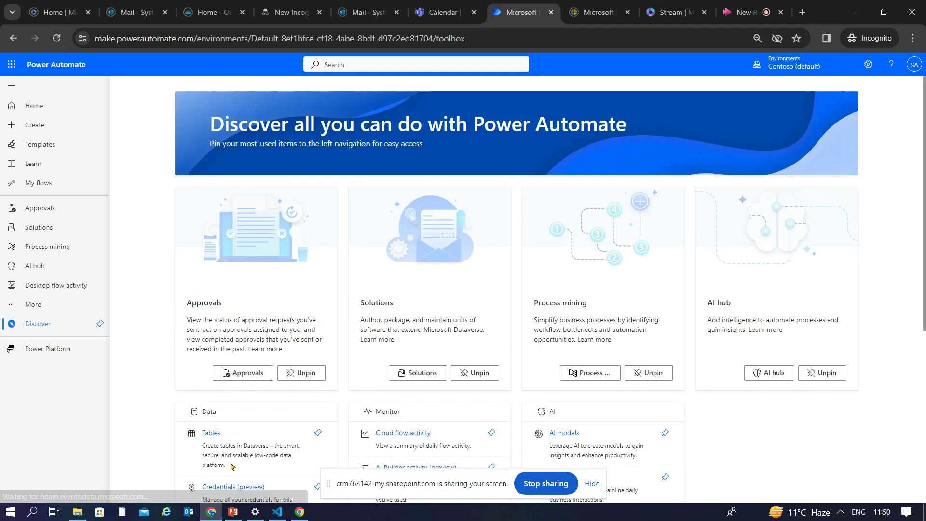
pyautogui.scroll(-2, 357, 397)
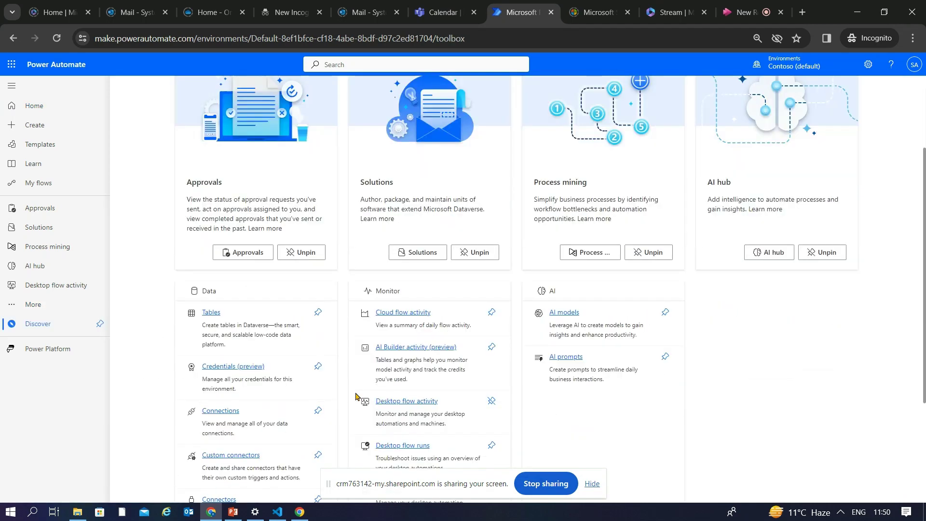
pyautogui.click(241, 368)
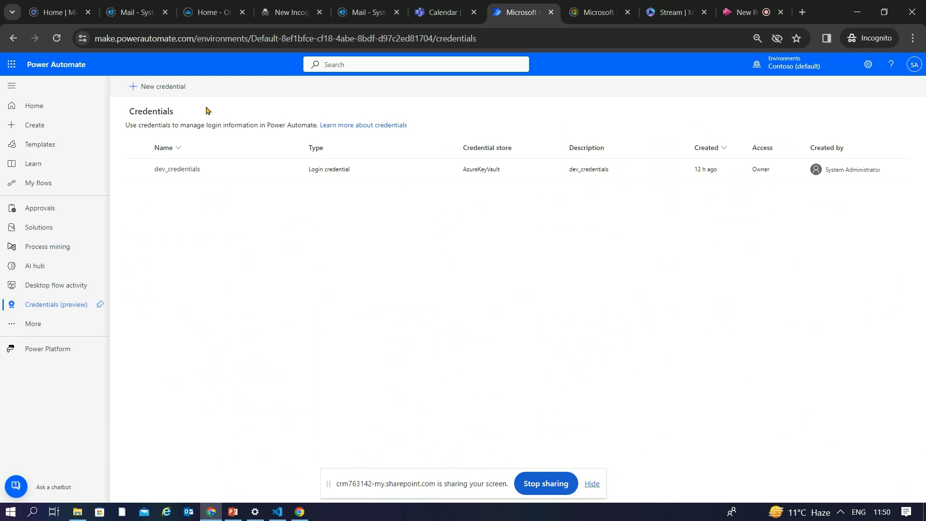
# Step: Start a new credential, inspect the environment variables offered for its username and password, and cancel without creating it
pyautogui.click(174, 91)
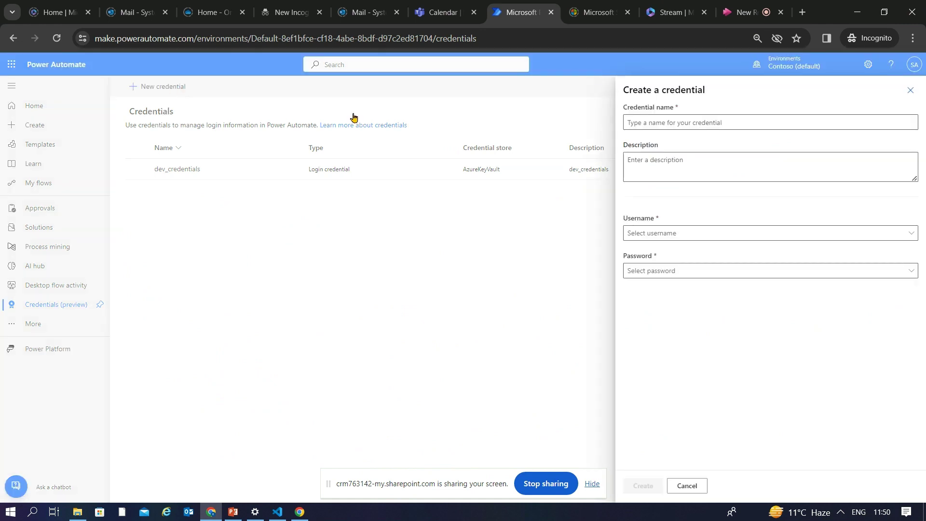
pyautogui.click(629, 120)
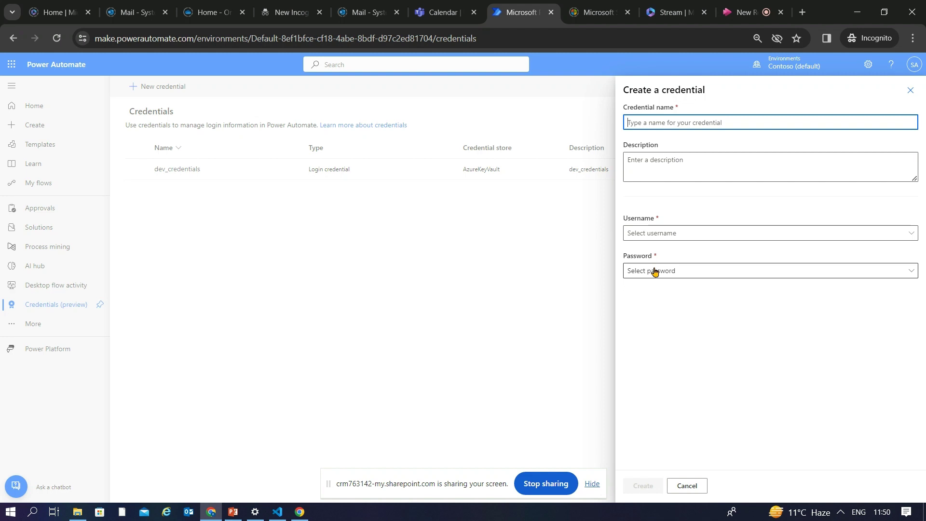
pyautogui.click(655, 235)
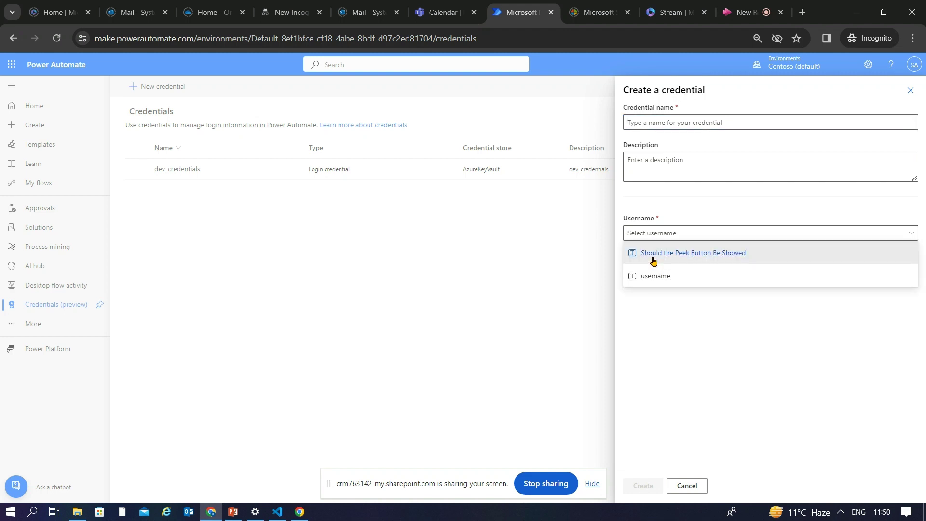
pyautogui.click(635, 282)
pyautogui.click(674, 271)
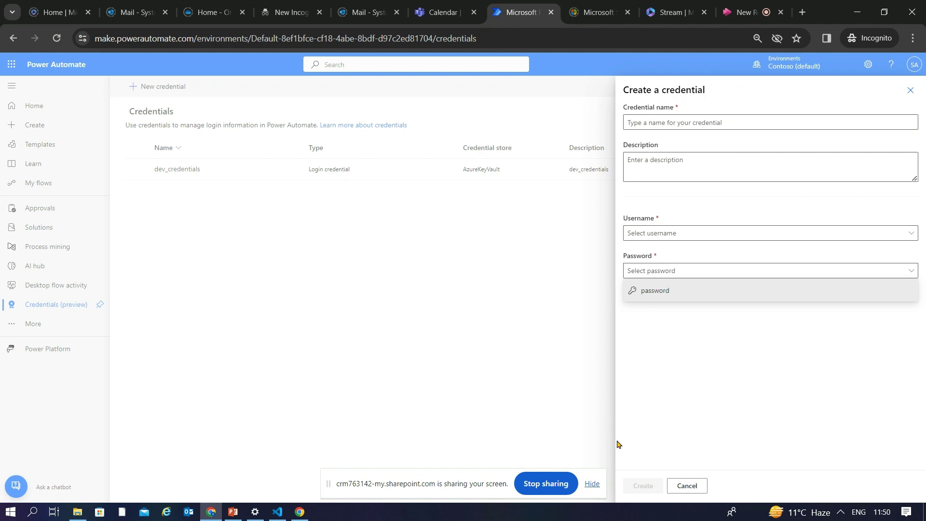
pyautogui.click(678, 318)
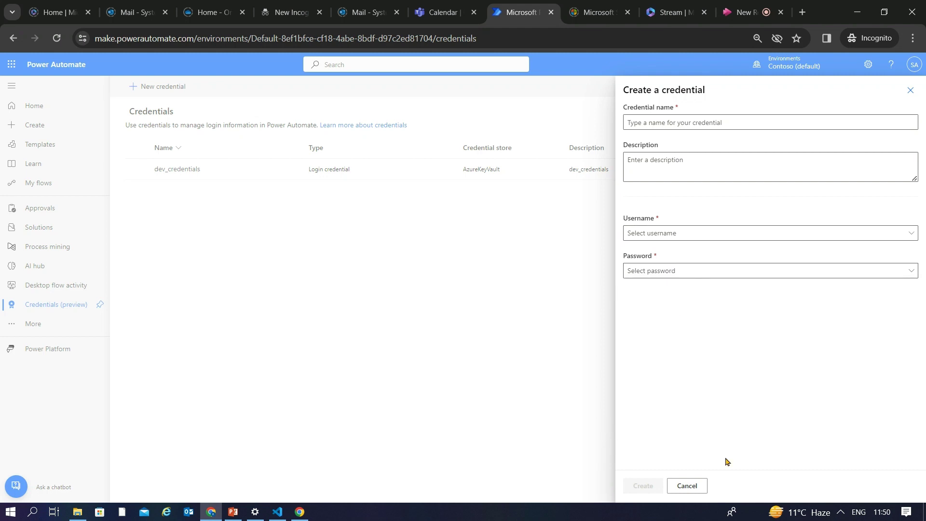
pyautogui.click(686, 486)
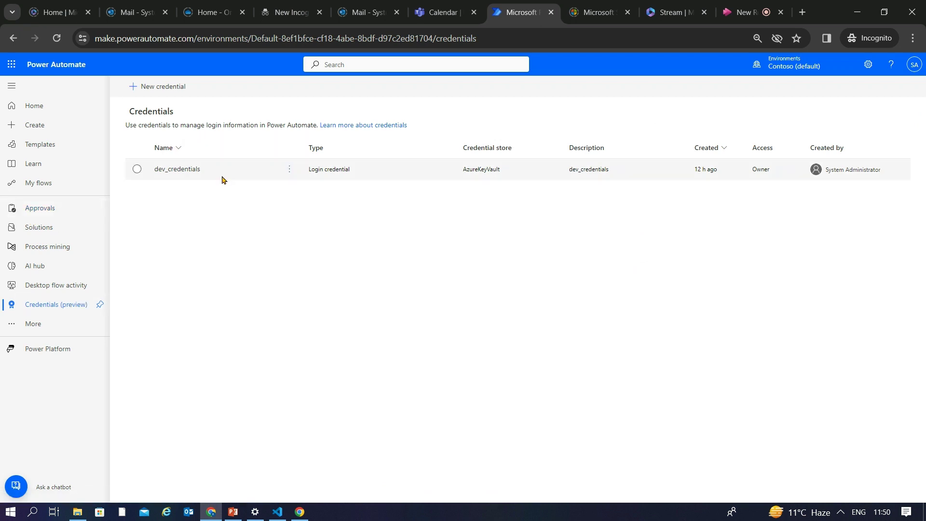
# Step: Open the Env Variable solution and review the settings of its username environment variable
pyautogui.click(45, 222)
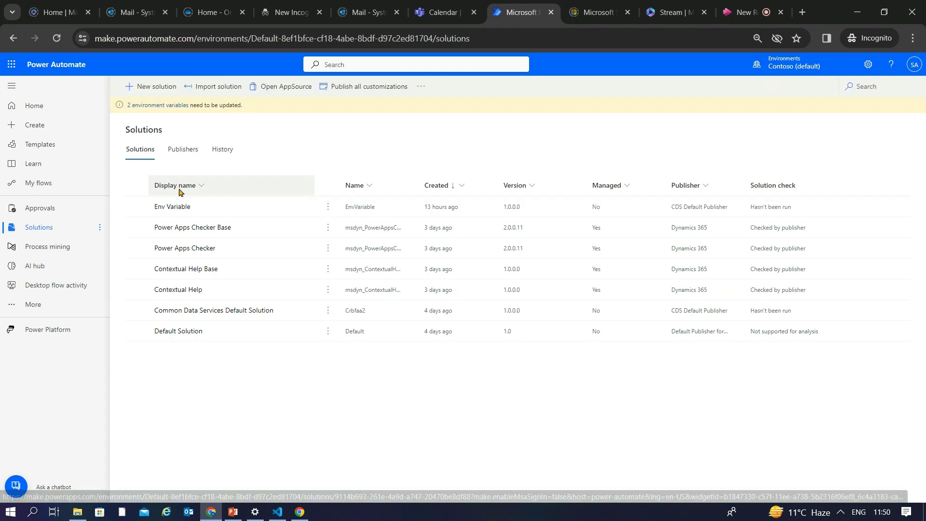
pyautogui.click(184, 207)
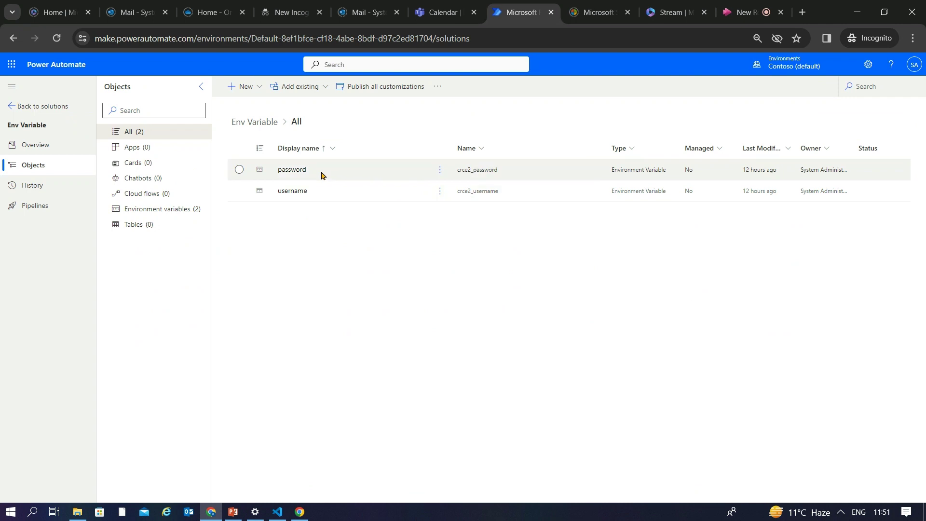
pyautogui.click(285, 192)
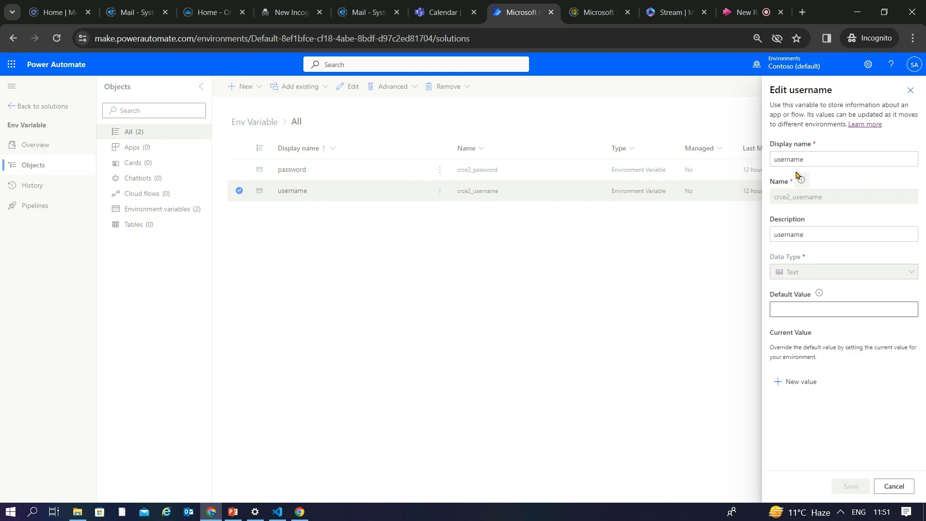
pyautogui.click(910, 91)
# Step: Review the password environment variable's settings, including its default Azure Key Vault secret fields, and close without changes
pyautogui.click(289, 170)
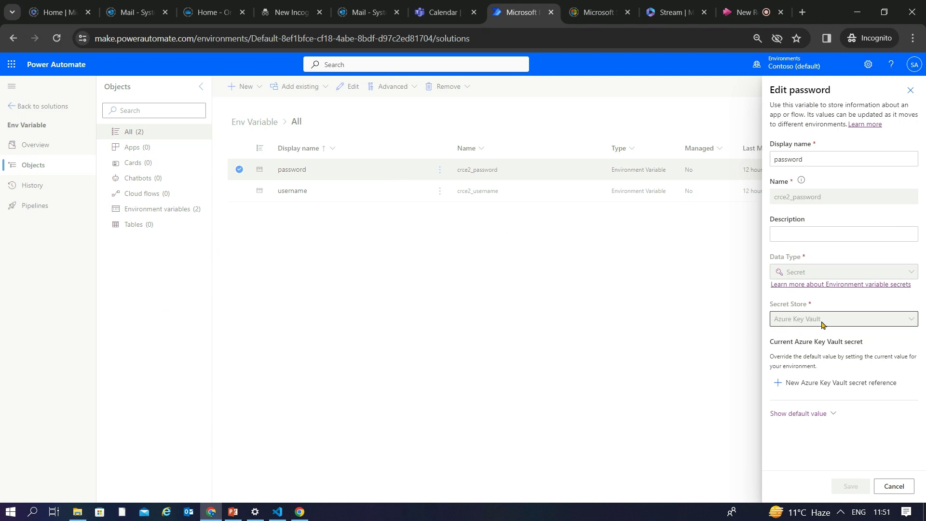
pyautogui.click(800, 415)
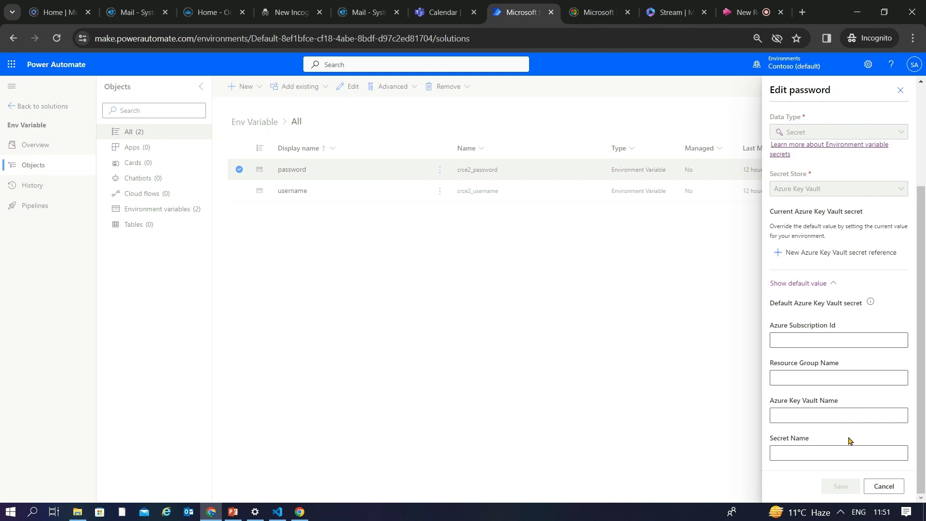
pyautogui.click(883, 486)
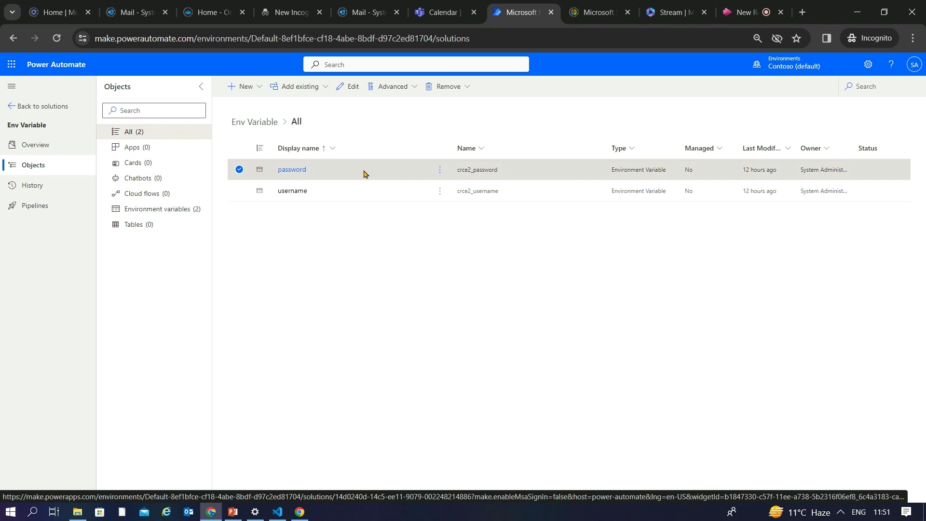
# Step: Create an unnamed instant cloud flow with the Manually trigger a flow trigger and switch to the classic designer
pyautogui.click(9, 105)
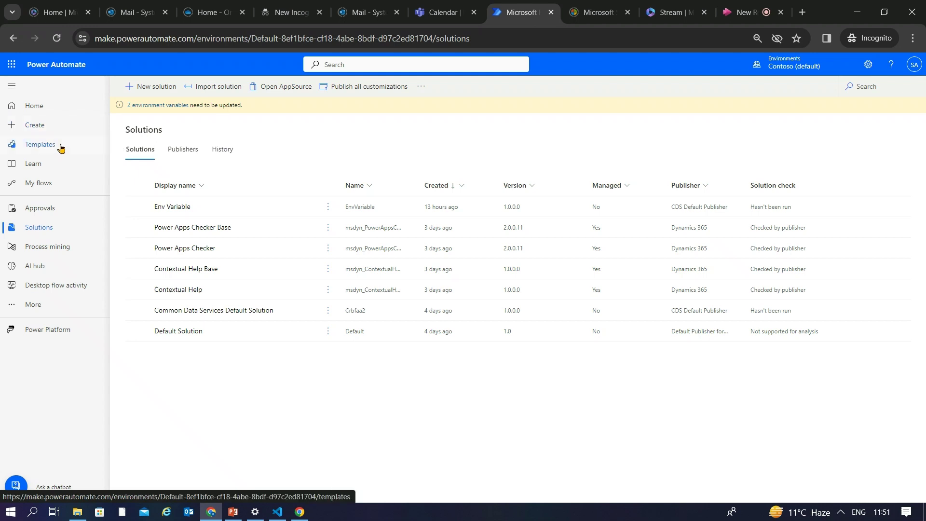
pyautogui.click(101, 178)
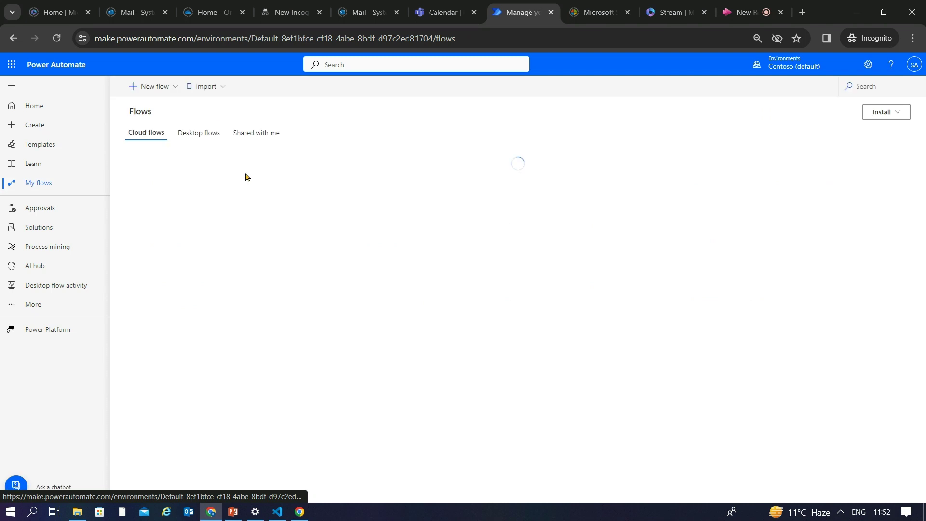
pyautogui.click(149, 83)
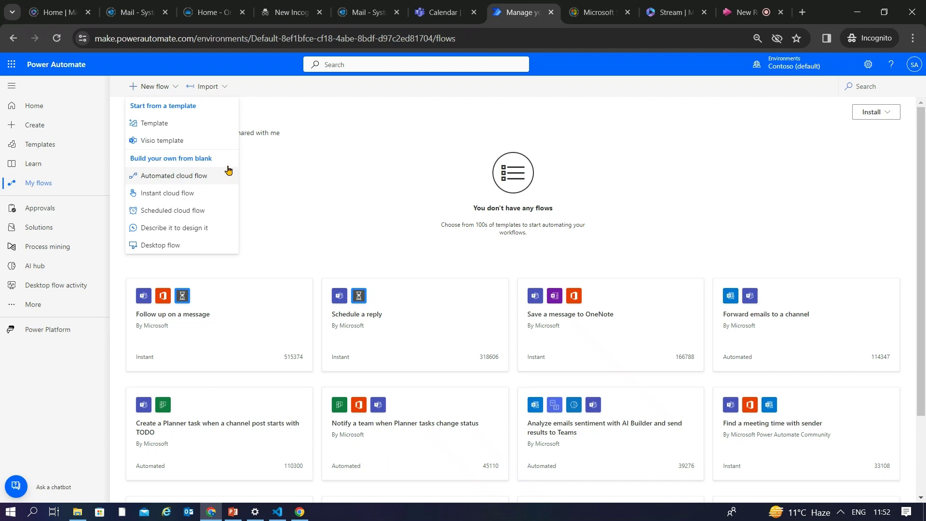
pyautogui.click(192, 192)
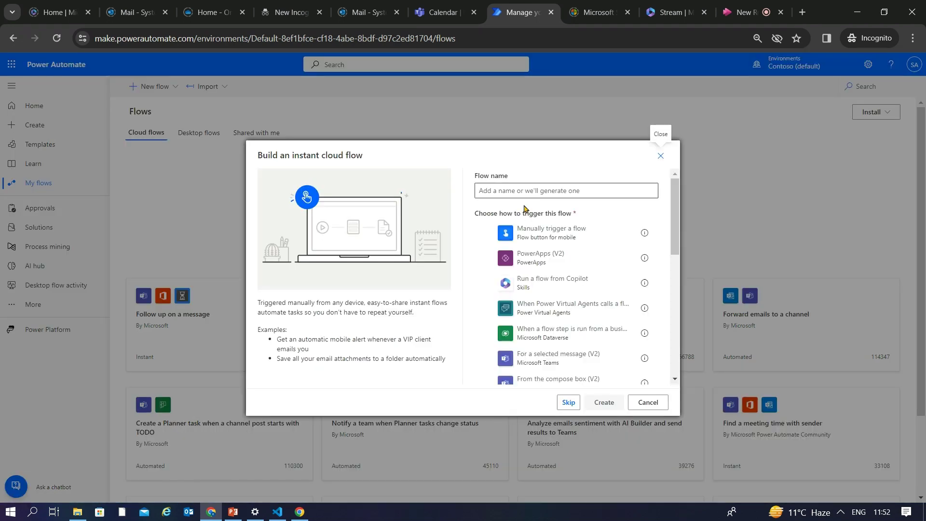
pyautogui.click(537, 233)
pyautogui.click(604, 403)
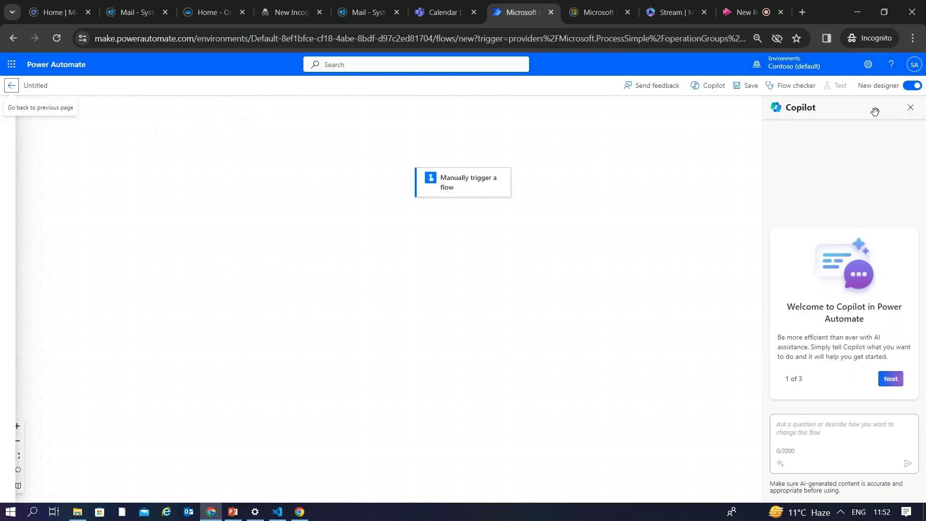
pyautogui.click(910, 87)
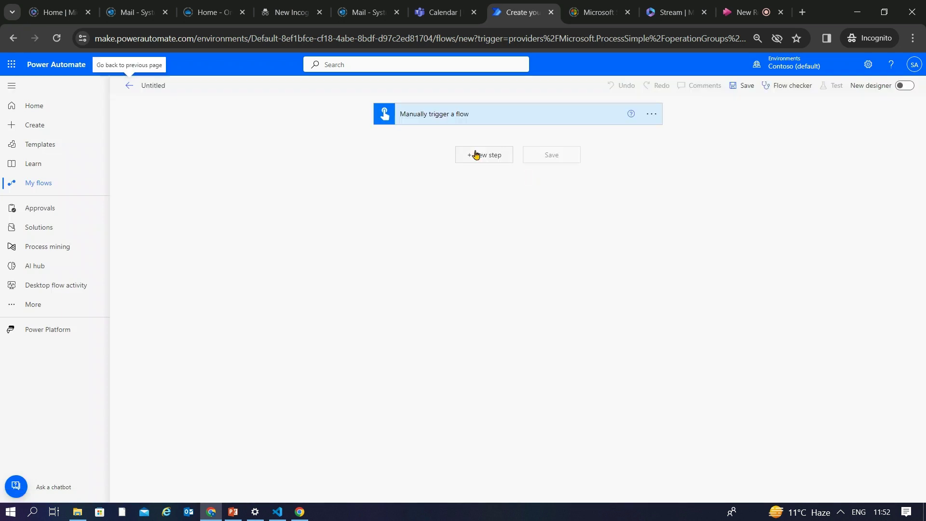
# Step: Add the Desktop flows action "Run a flow built with Power Automate for desktop" after the trigger
pyautogui.click(476, 154)
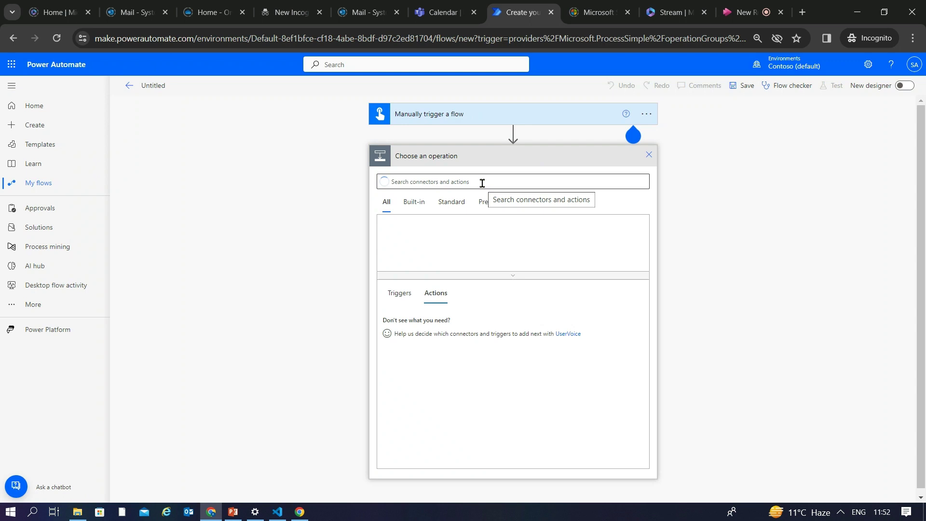
pyautogui.click(479, 247)
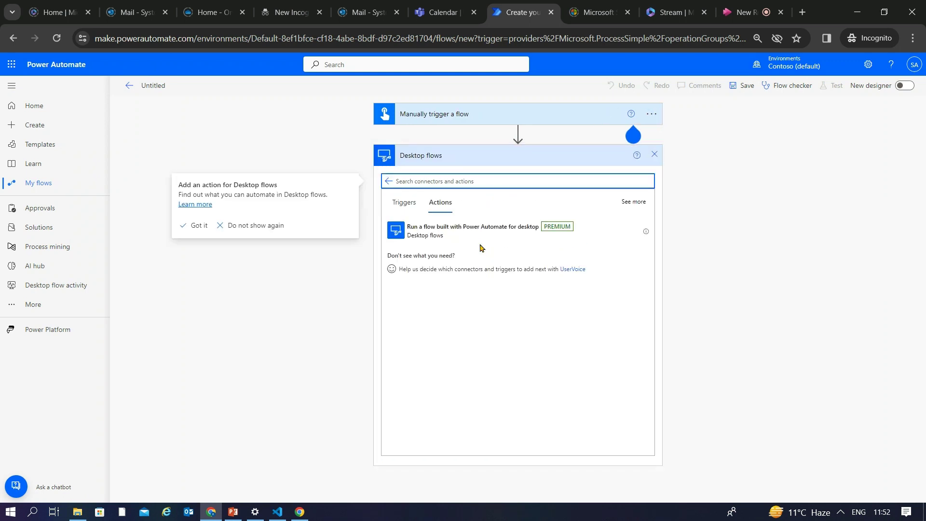
pyautogui.click(464, 225)
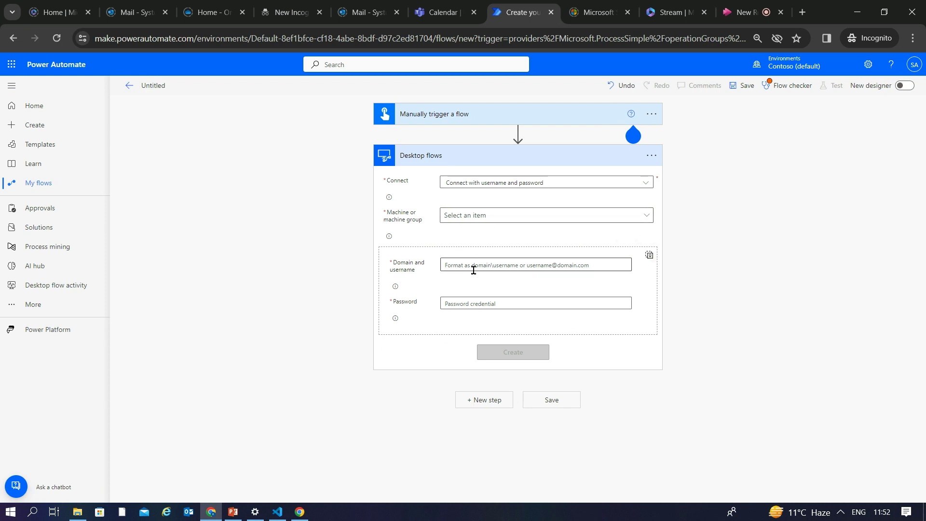
# Step: Switch the desktop flow connection to a Windows credential and choose dev_credentials
pyautogui.click(649, 256)
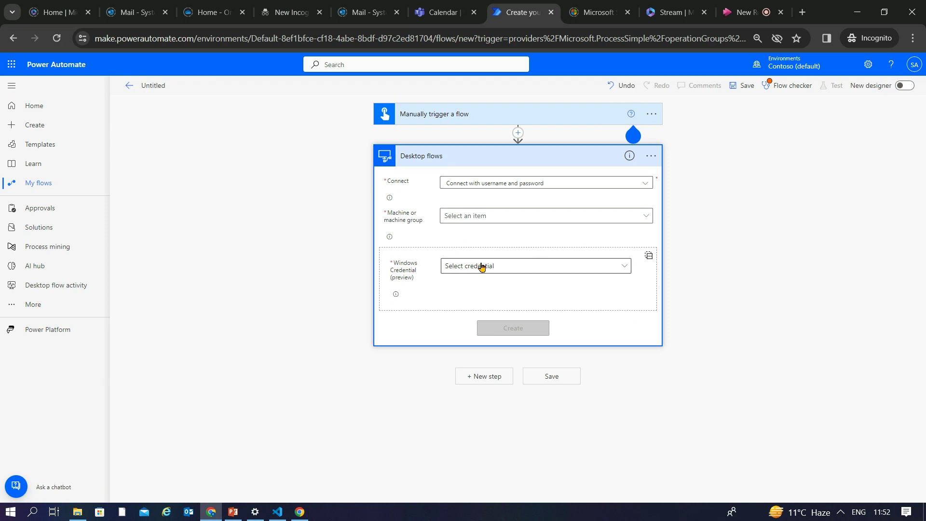
pyautogui.click(481, 267)
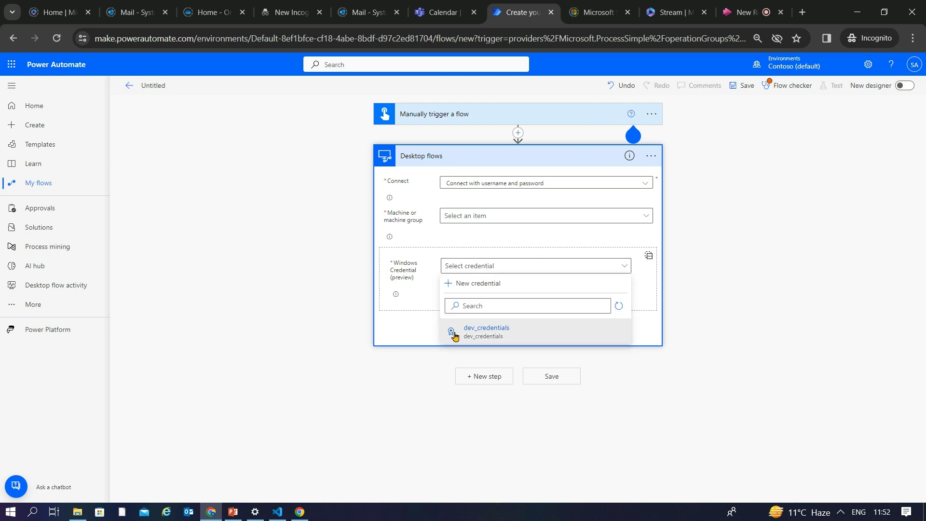
pyautogui.click(488, 330)
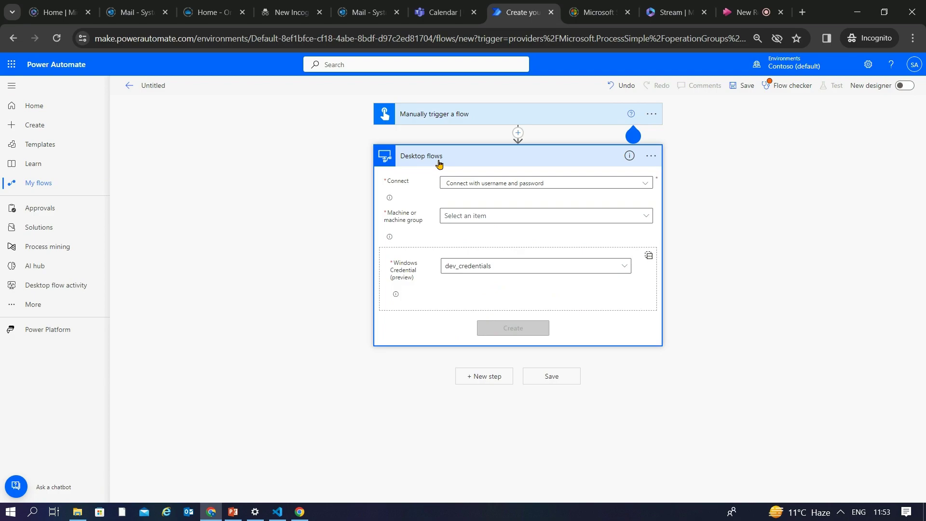
# Step: Switch to the PowerPoint presentation and start the slide show from the closing Thank You slide
pyautogui.click(233, 512)
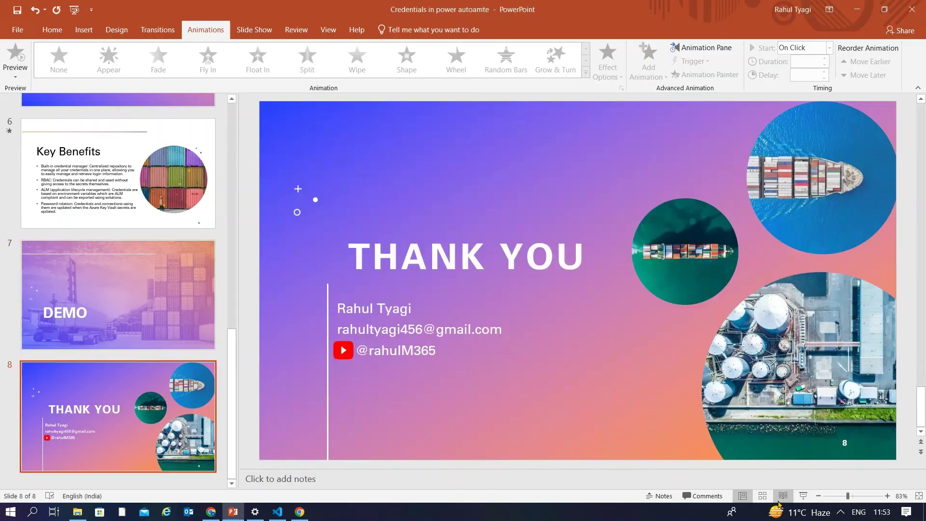
pyautogui.hotkey('shift', 'F5')
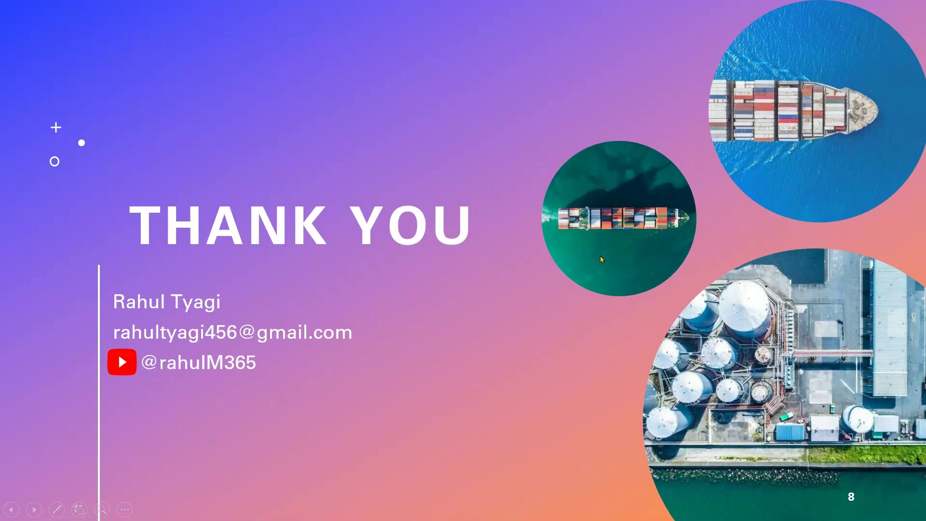